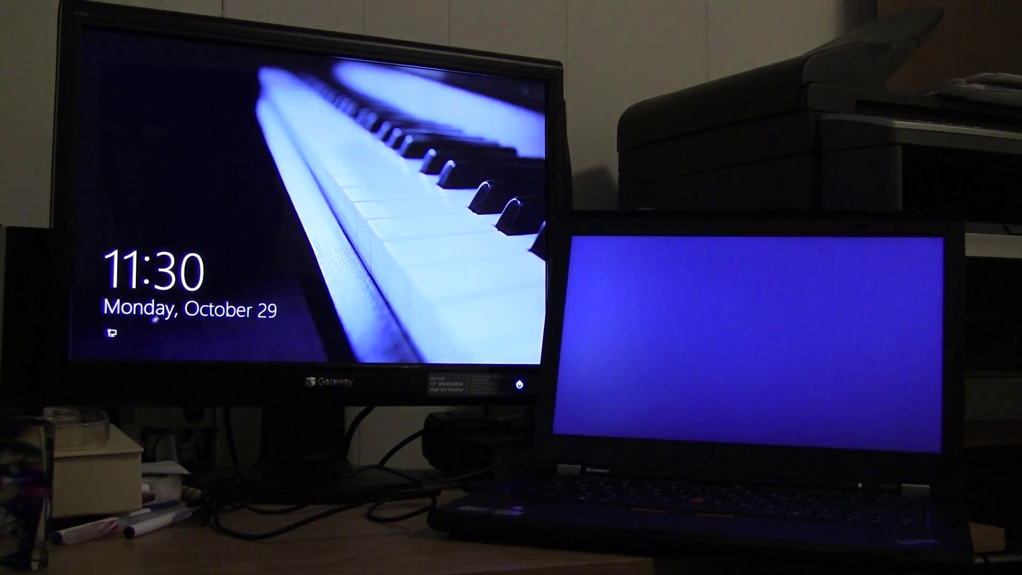
Step: Dismiss the Windows 8 lock screen to reach the account sign-in screen
{"action": "left_click", "coordinate": [111, 334]}
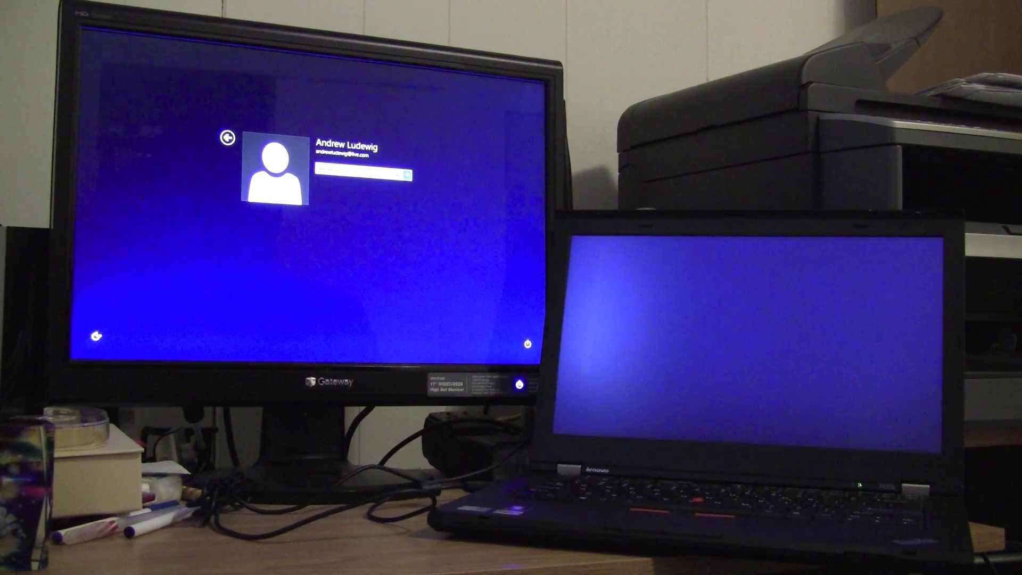
{"action": "type", "text": "•••••••••••"}
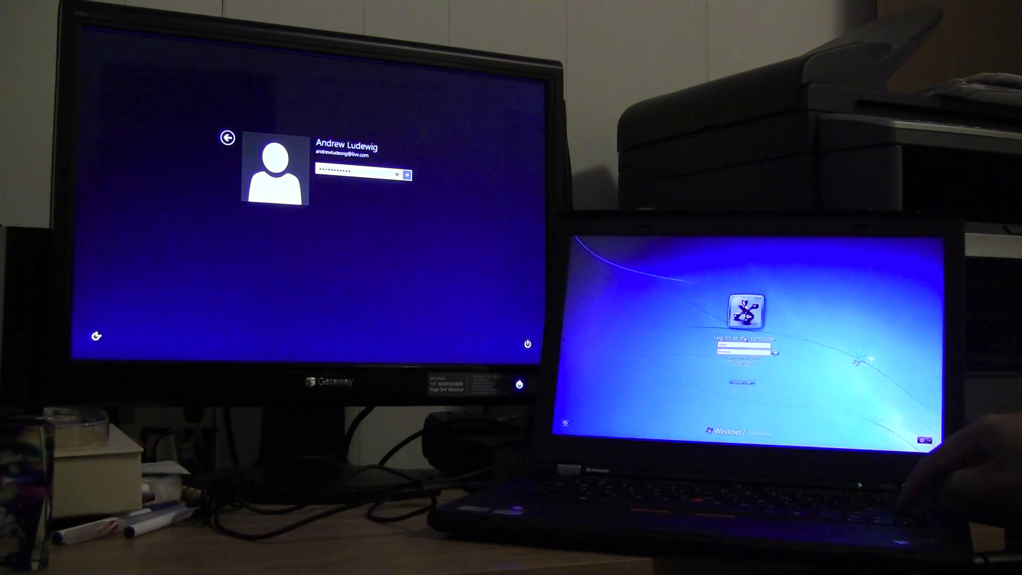
Step: Sign in, restore the full Start tiles, peek at the desktop, then launch Internet Explorer from Start
{"action": "key", "text": "Return"}
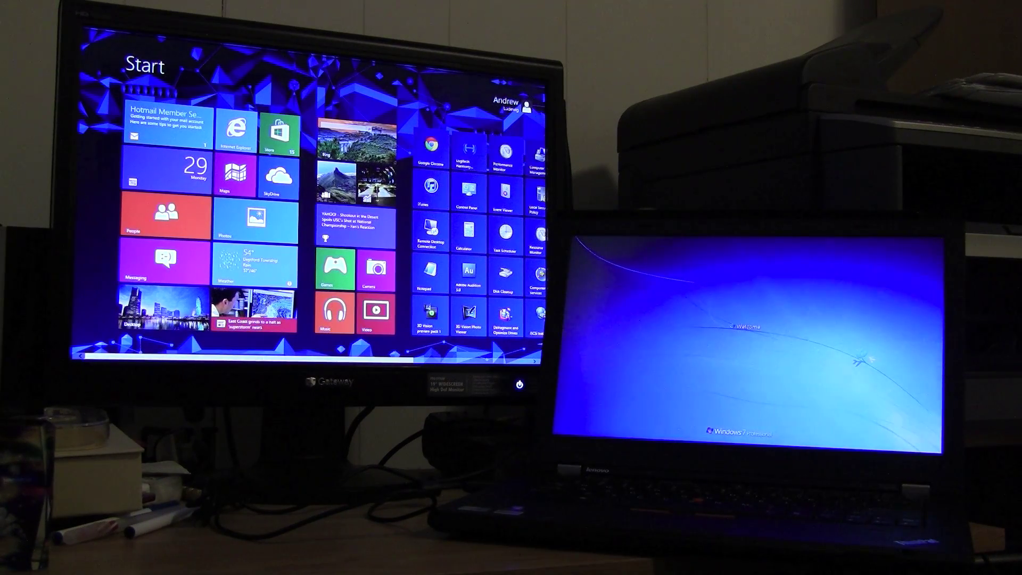
{"action": "scroll", "coordinate": [86, 350], "scroll_direction": "down", "scroll_amount": 1}
{"action": "left_click", "coordinate": [86, 350]}
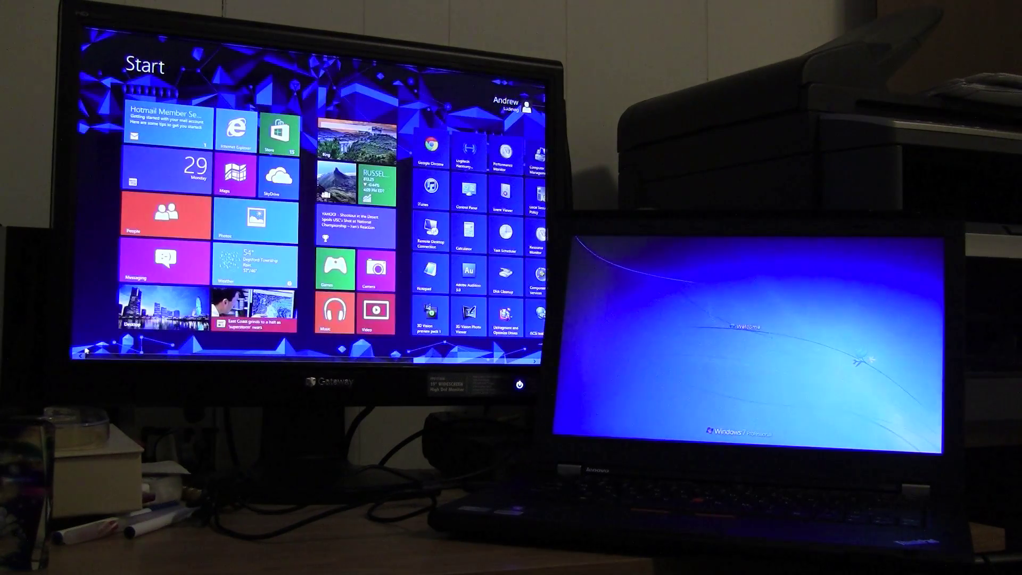
{"action": "left_click", "coordinate": [165, 302]}
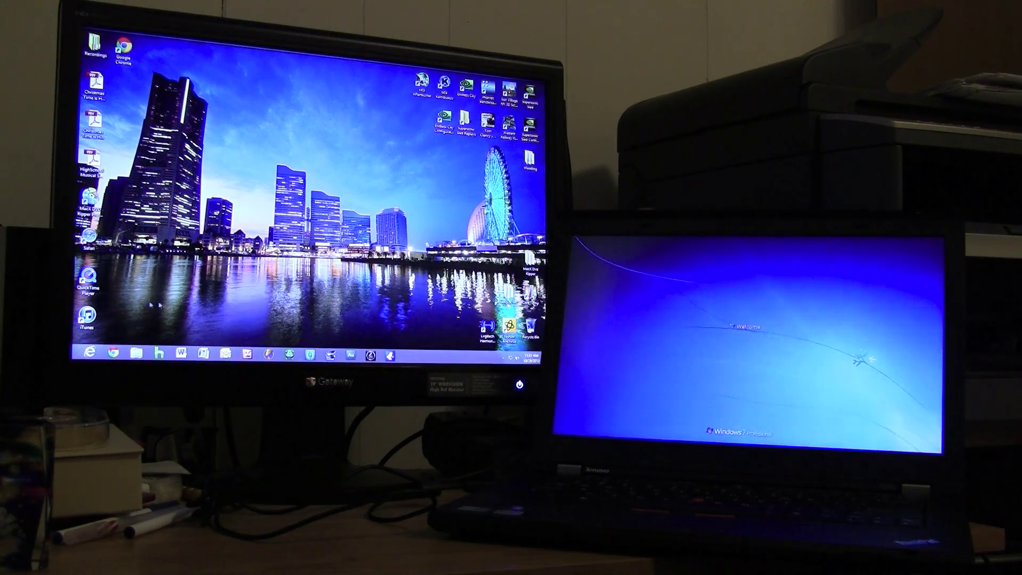
{"action": "left_click", "coordinate": [76, 357]}
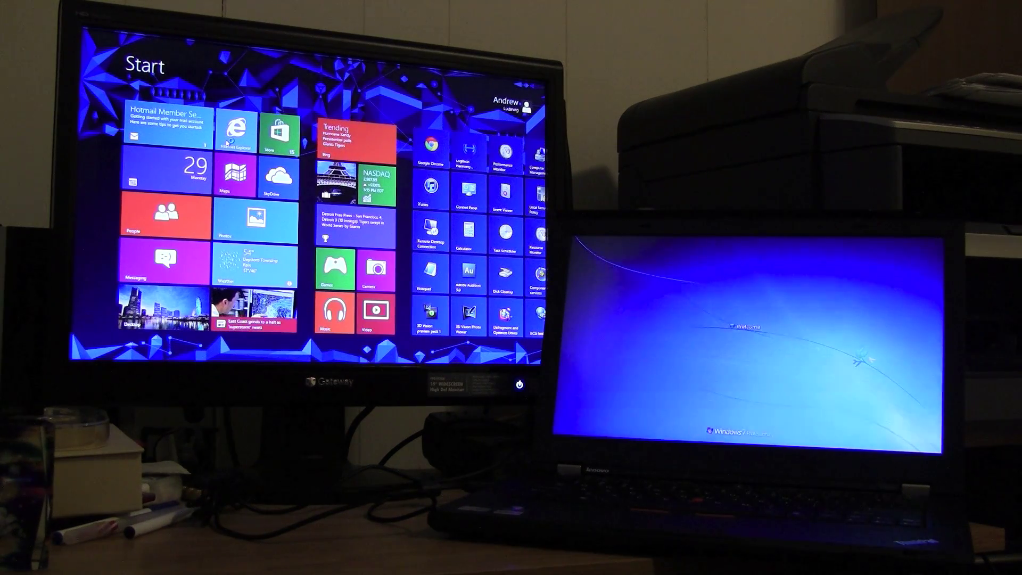
{"action": "left_click", "coordinate": [227, 144]}
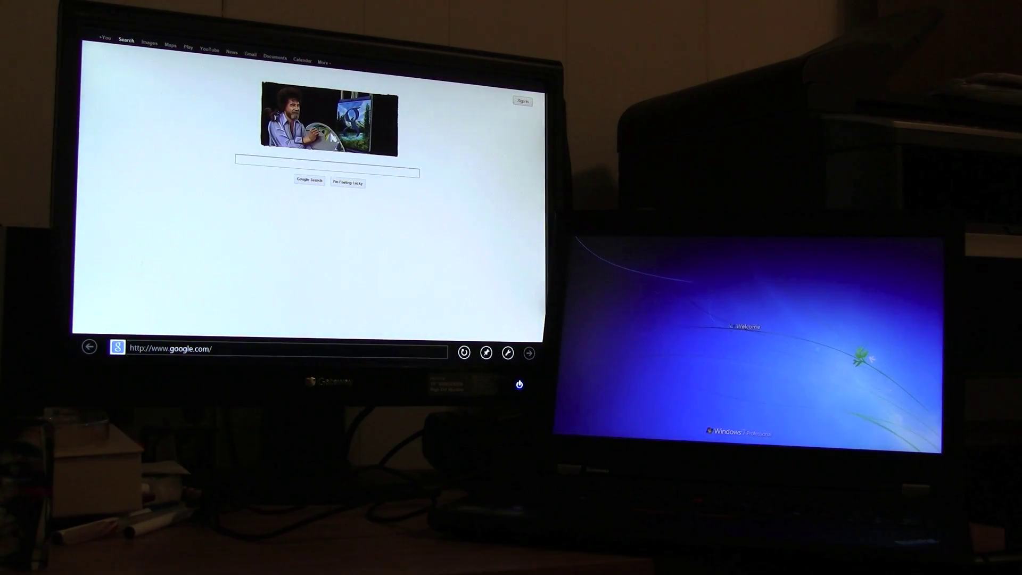
Step: Bring up Start with the Windows key once Google's homepage loads in Internet Explorer
{"action": "key", "text": "super"}
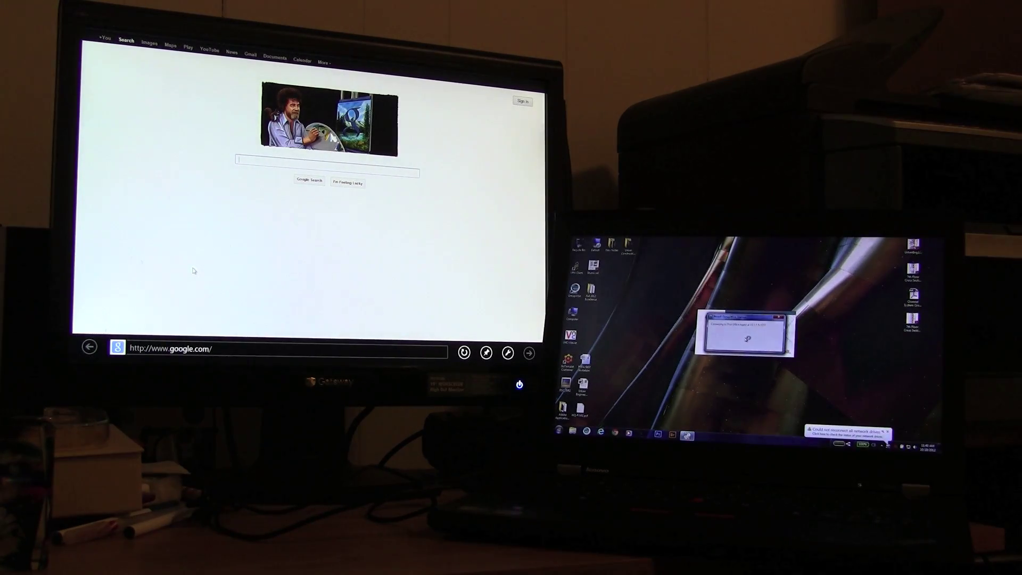
Step: Return to Start, launch the News app and dismiss the dialog on the Windows 7 laptop
{"action": "left_click", "coordinate": [80, 355]}
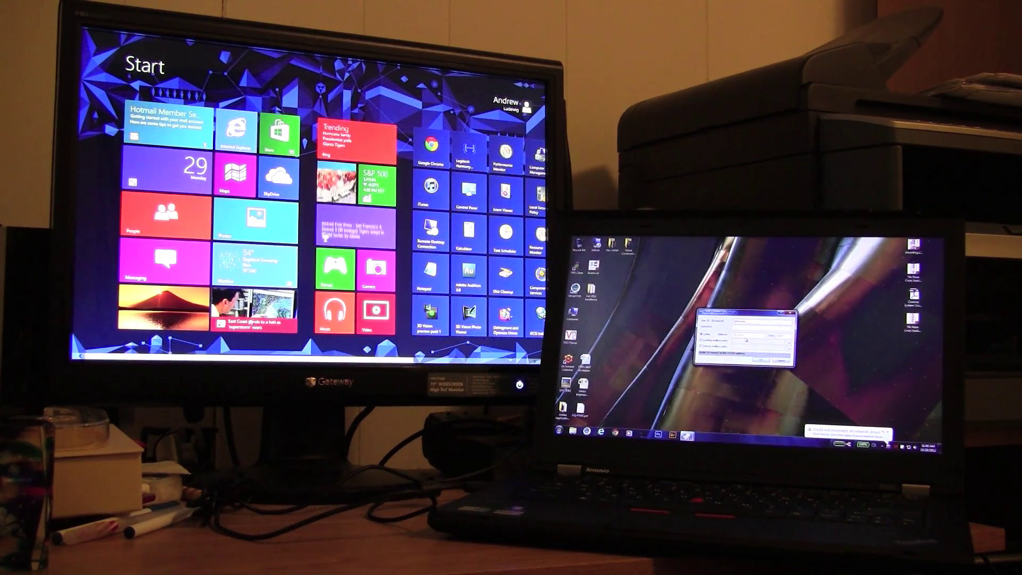
{"action": "left_click", "coordinate": [252, 320]}
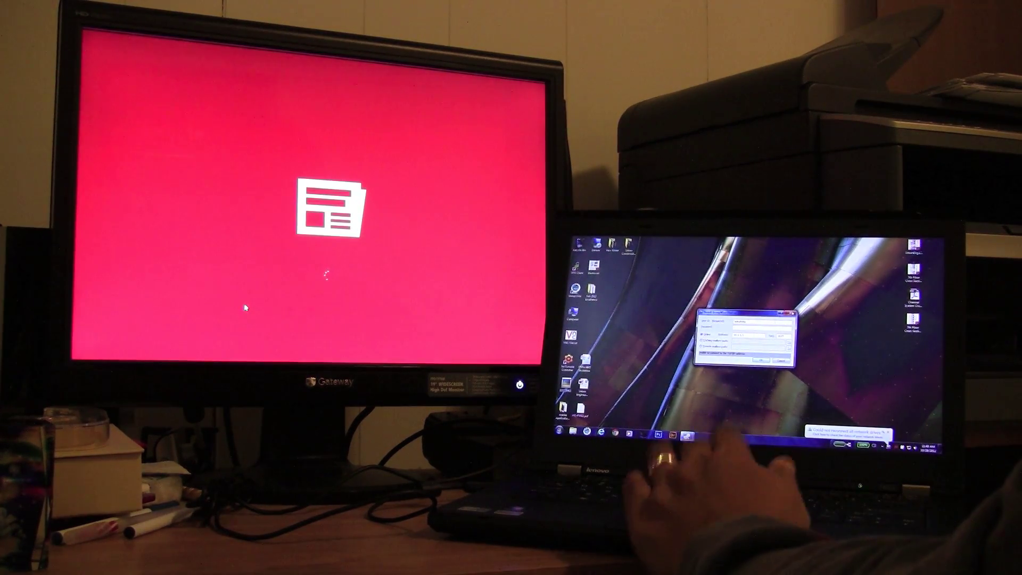
{"action": "key", "text": "Return"}
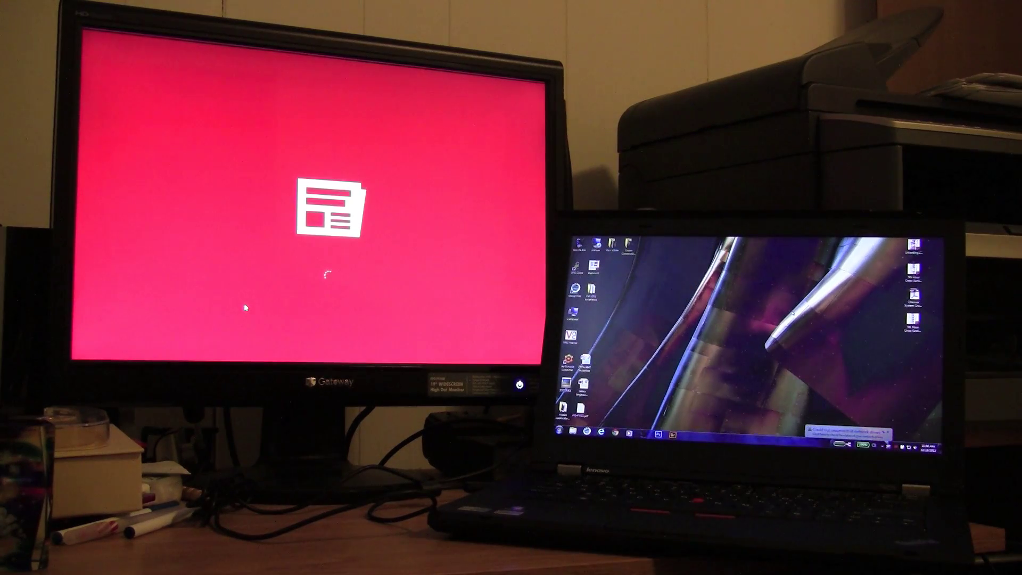